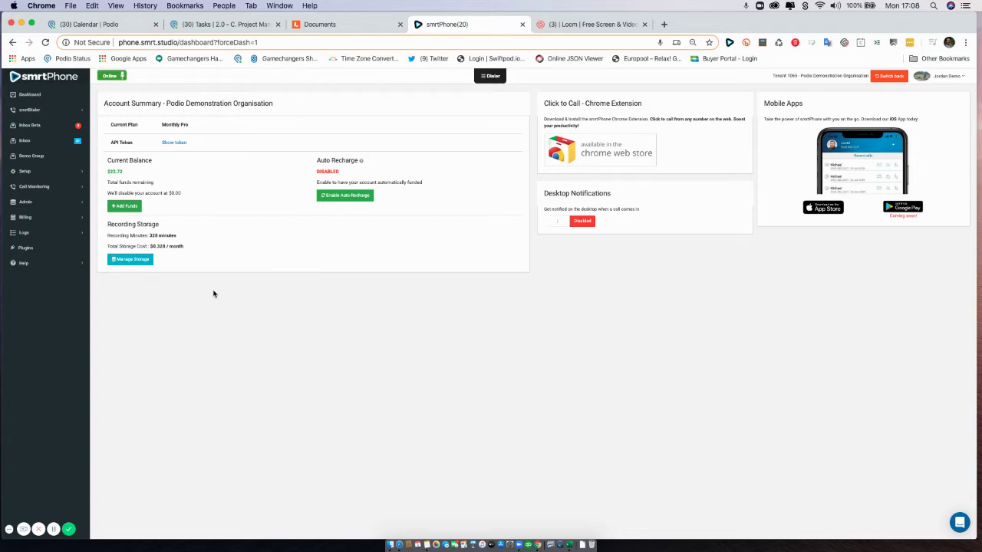
# Open the call flow from the account's flows and replace its Call Start applet with a new Dial applet
pyautogui.click(36, 204)
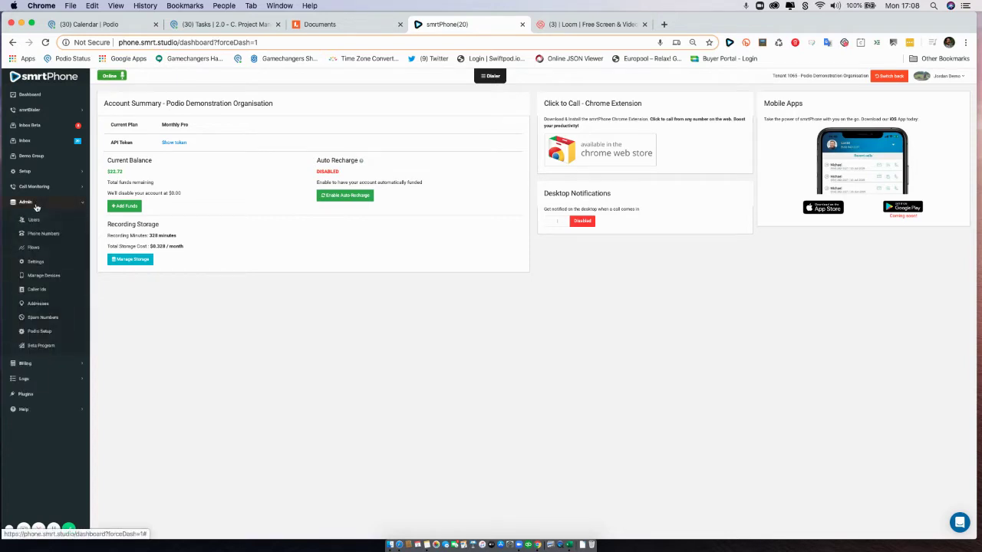
pyautogui.click(33, 247)
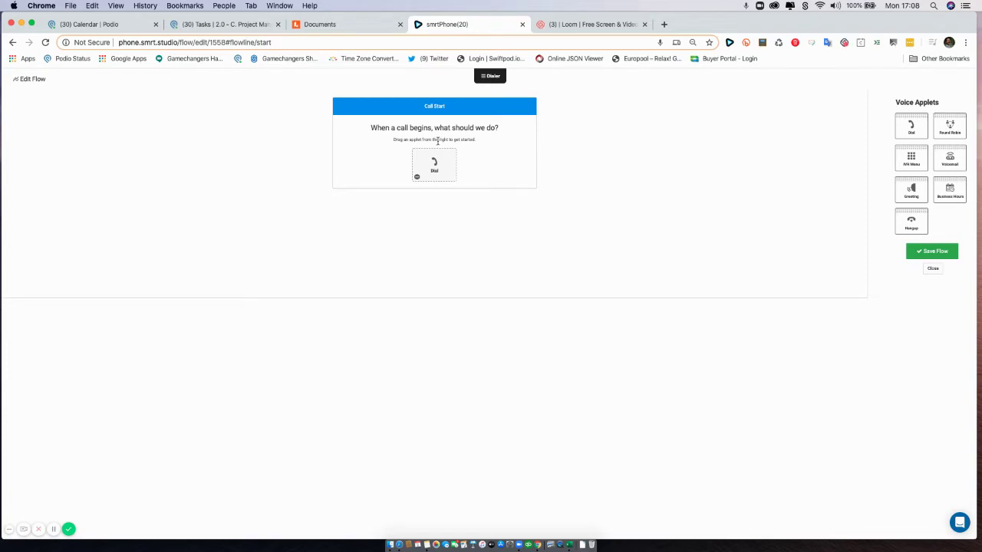
pyautogui.click(416, 176)
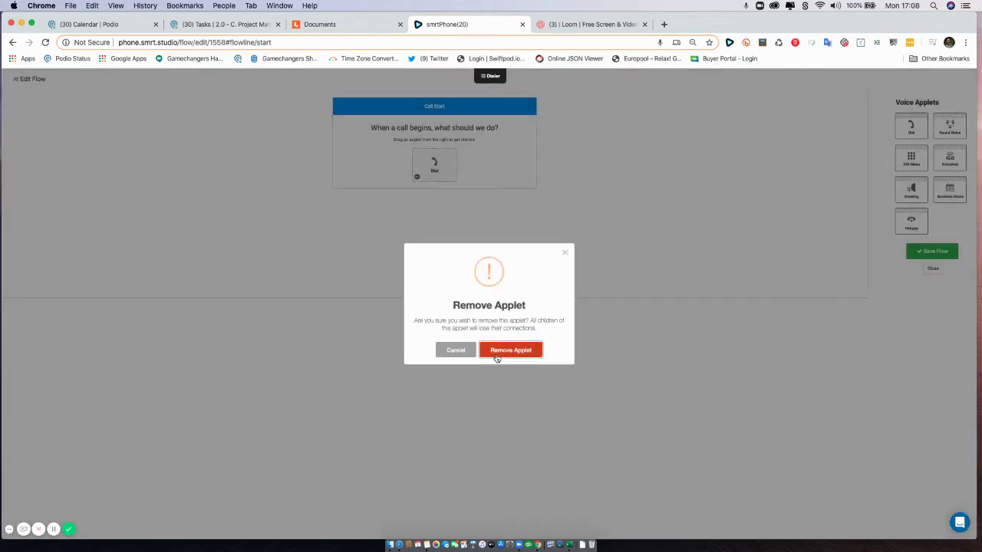
pyautogui.click(510, 350)
pyautogui.moveTo(913, 129); pyautogui.dragTo(443, 162)
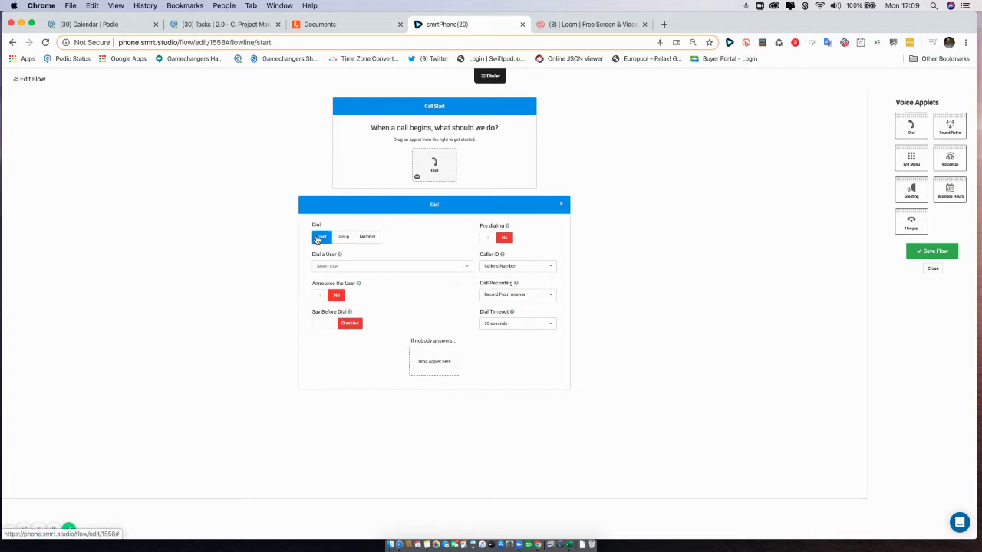
# Set the Dial applet to dial the Sales group instead of a single user
pyautogui.click(325, 268)
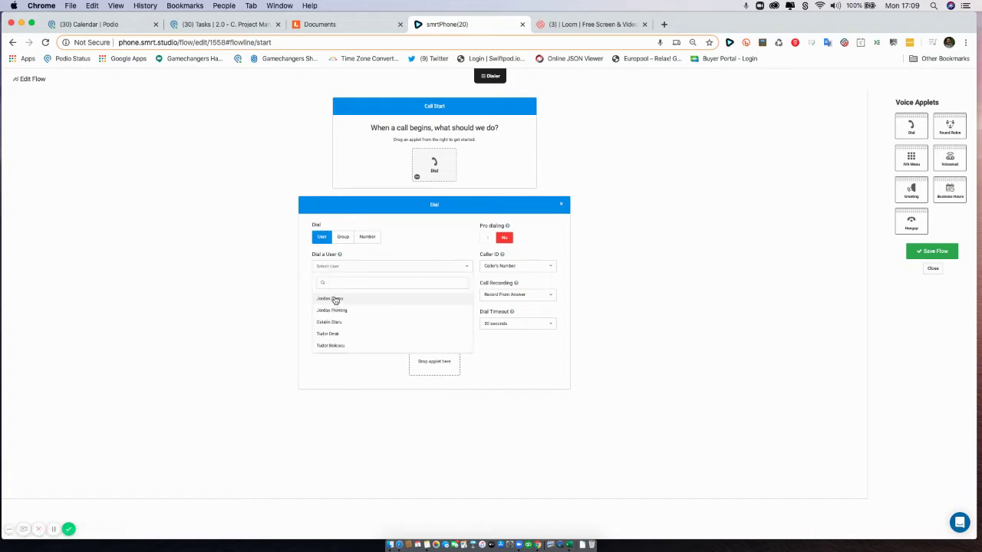
pyautogui.click(334, 300)
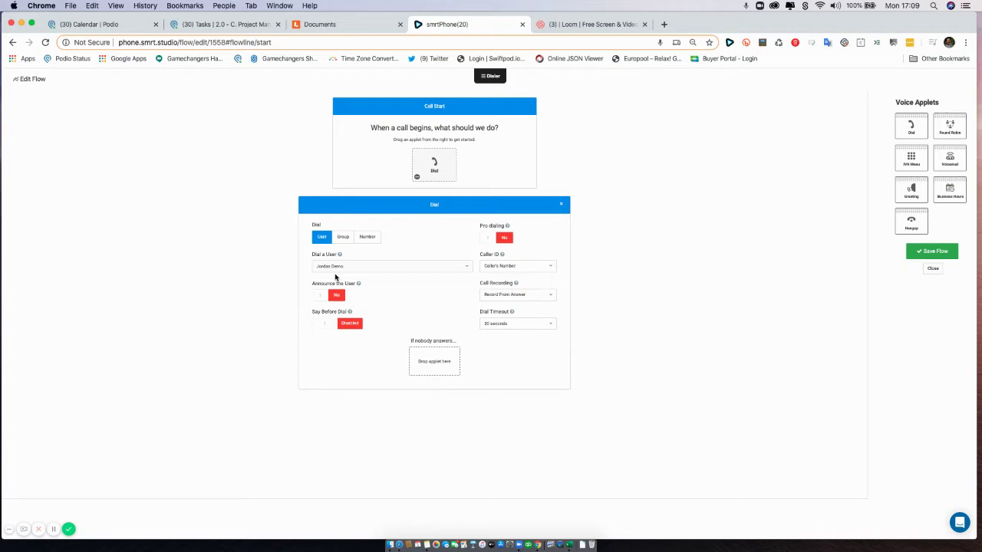
pyautogui.click(343, 238)
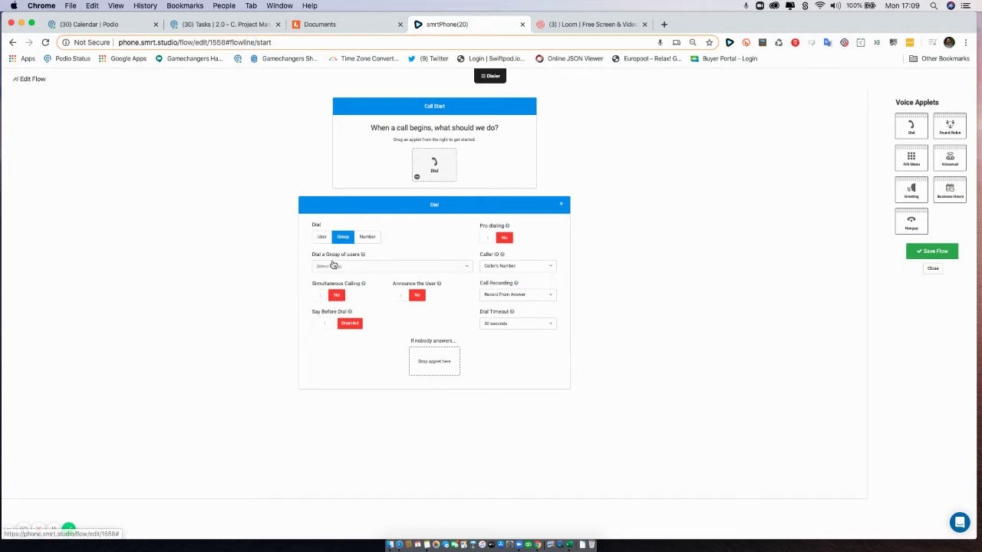
pyautogui.click(333, 265)
pyautogui.click(328, 310)
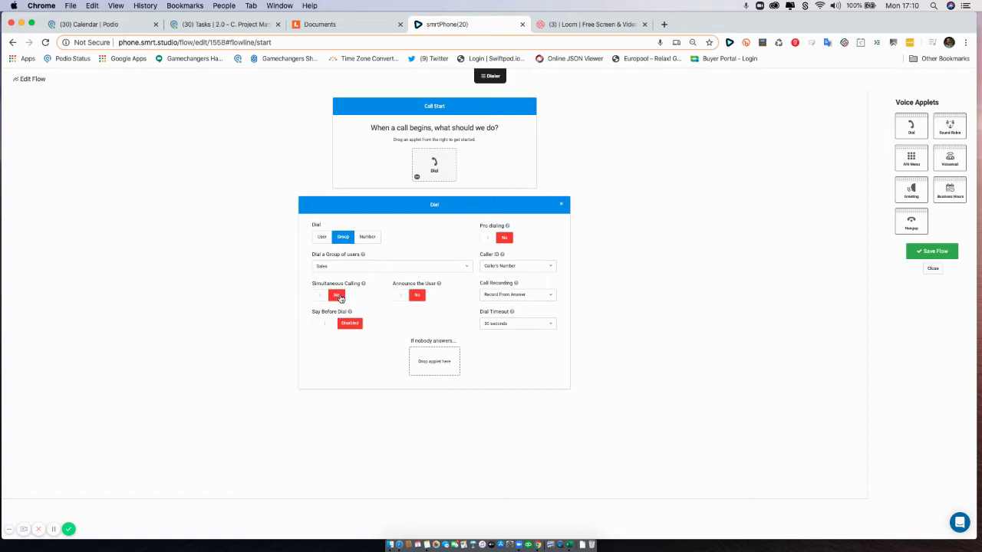
# Try the Number option with a phone number as the dial target, and return to dialing the group
pyautogui.click(341, 297)
pyautogui.click(342, 298)
pyautogui.click(365, 239)
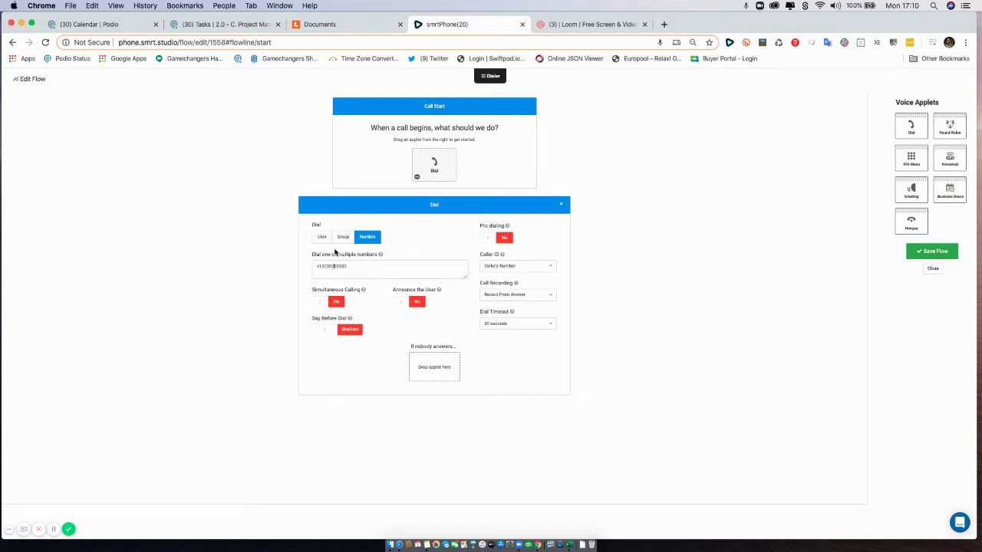
pyautogui.tripleClick(367, 269)
pyautogui.moveTo(359, 269); pyautogui.dragTo(314, 266)
pyautogui.click(341, 241)
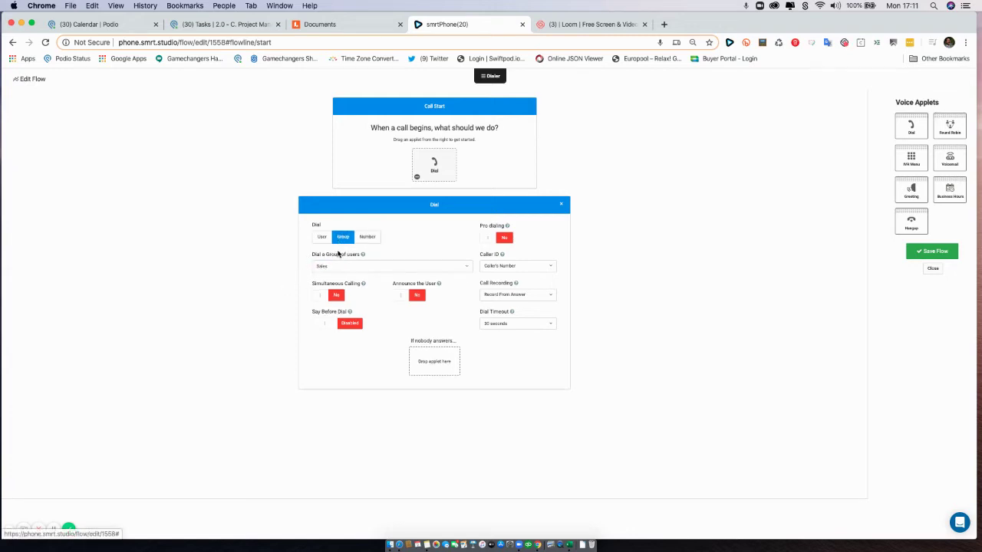
# Turn on Simultaneous Calling for the Sales group and enable Say Before Dial
pyautogui.click(335, 295)
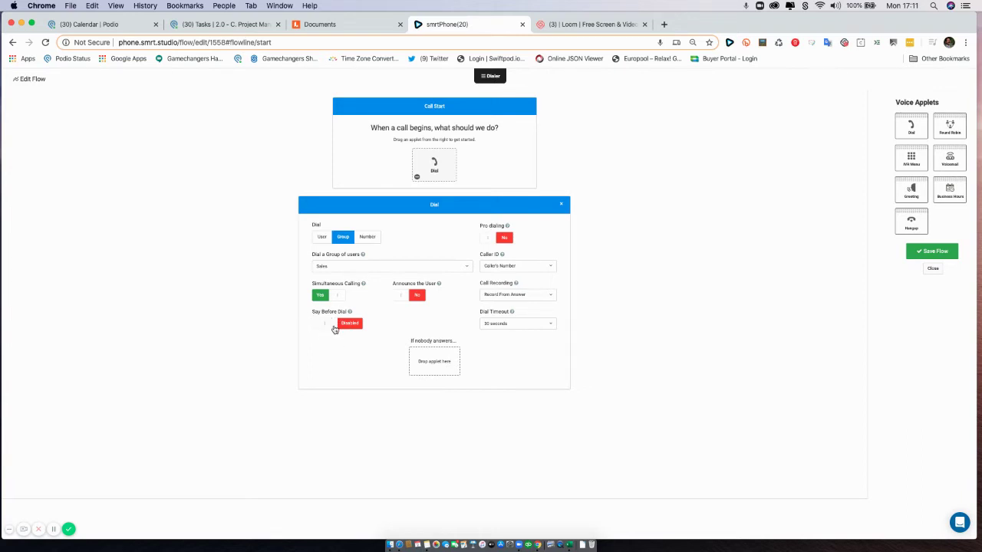
pyautogui.click(336, 326)
pyautogui.scroll(-1, 331, 331)
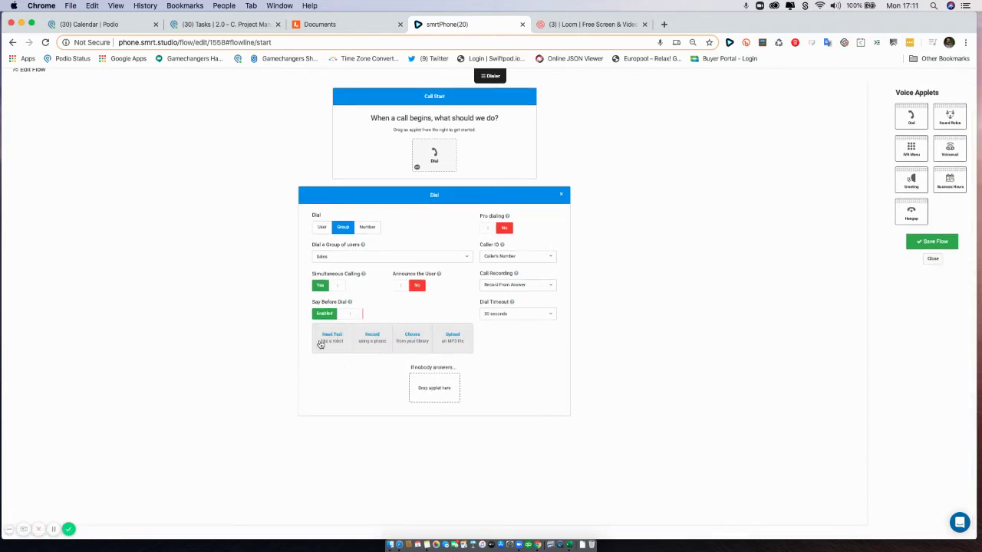
# Look through the read-text, phone recording, library and MP3 upload options for the Say Before Dial message
pyautogui.click(331, 339)
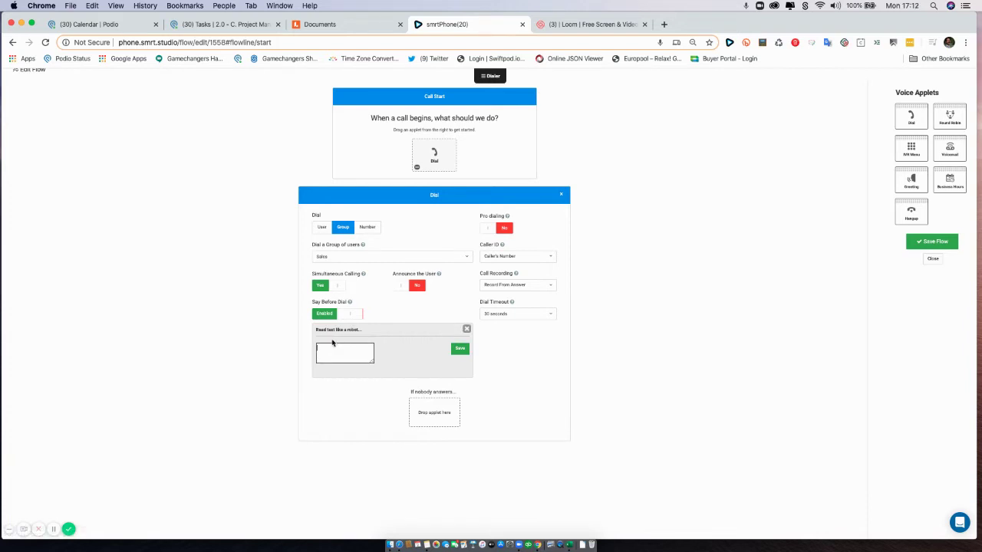
pyautogui.click(466, 329)
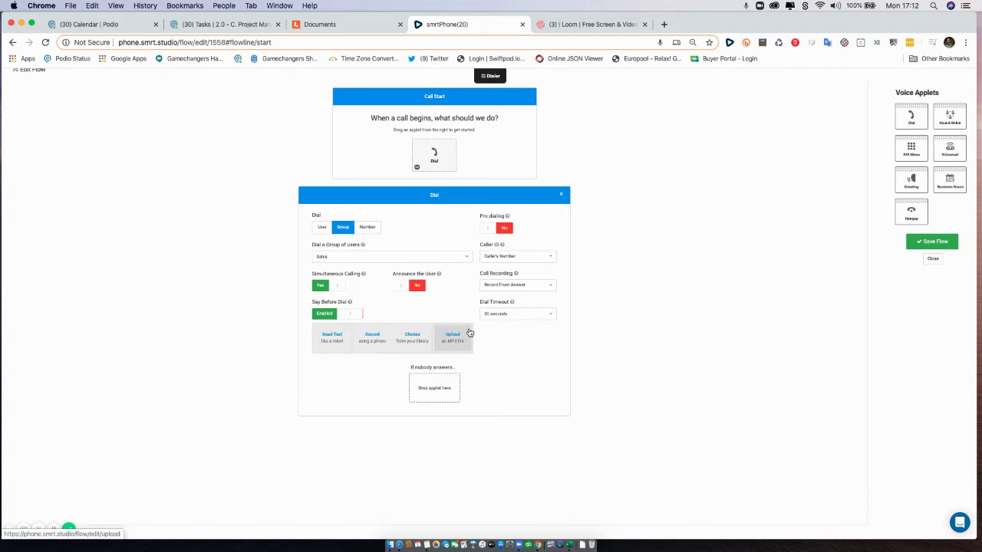
pyautogui.click(373, 339)
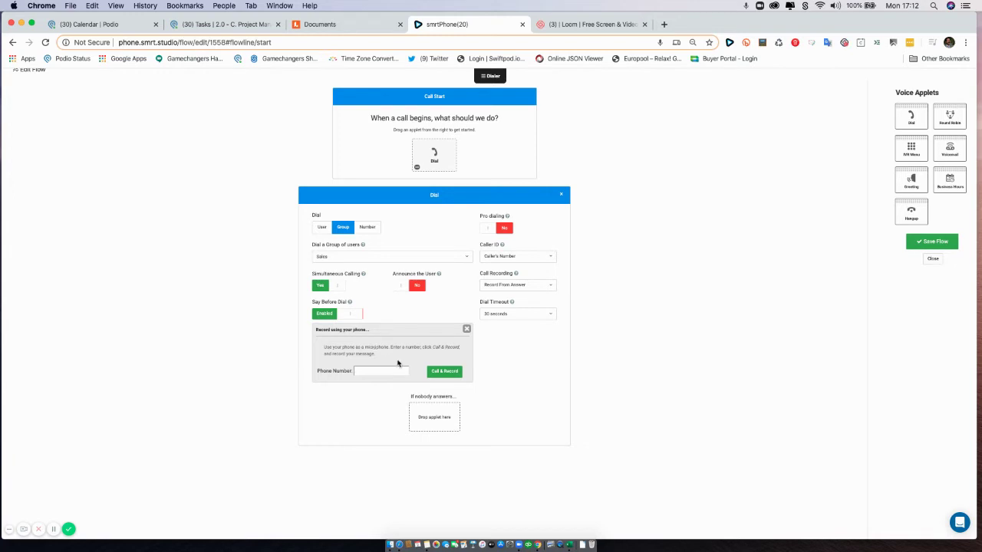
pyautogui.click(394, 370)
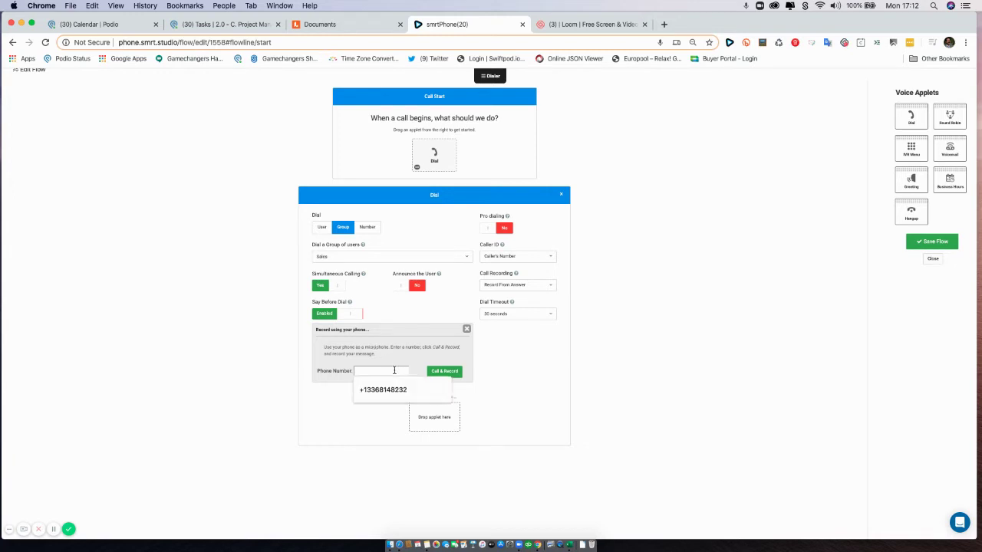
pyautogui.click(388, 367)
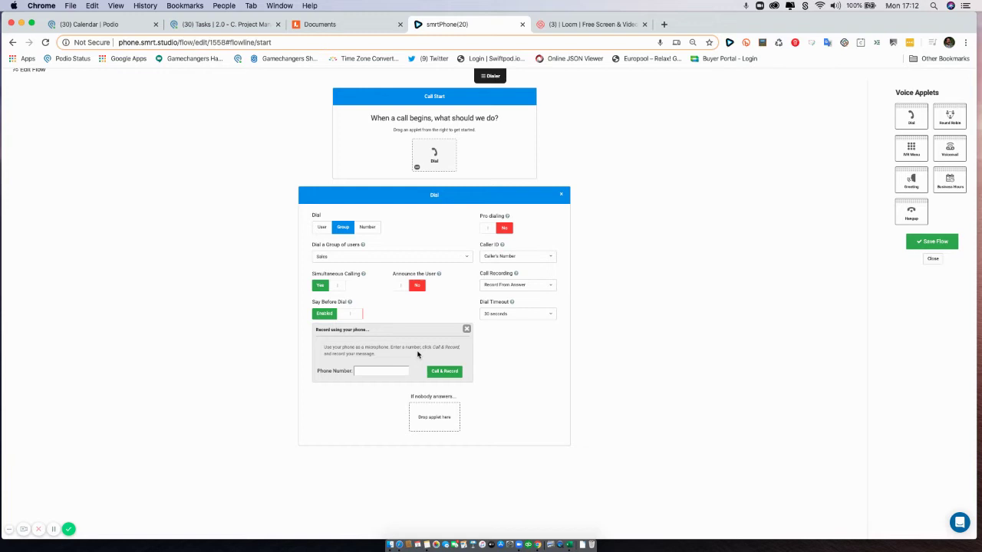
pyautogui.click(466, 328)
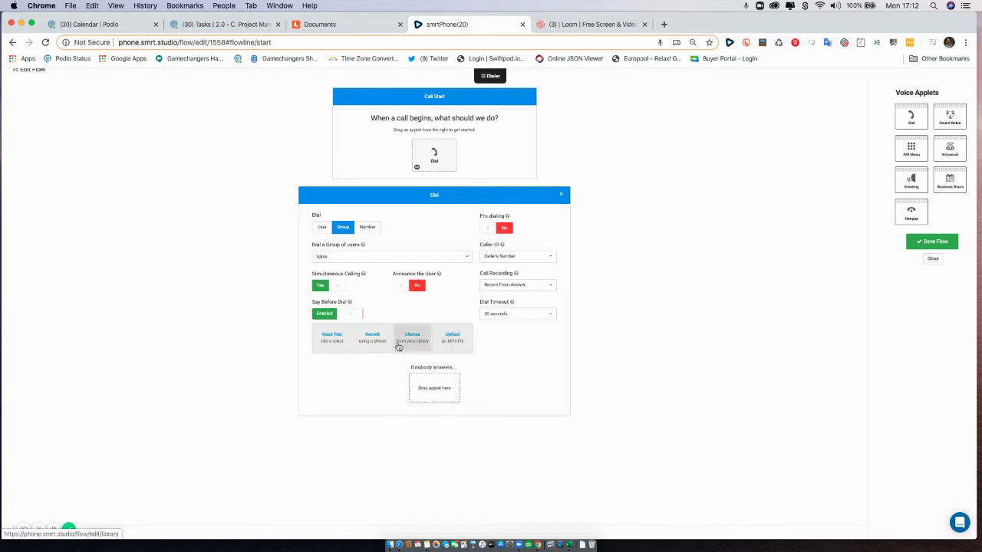
pyautogui.click(423, 349)
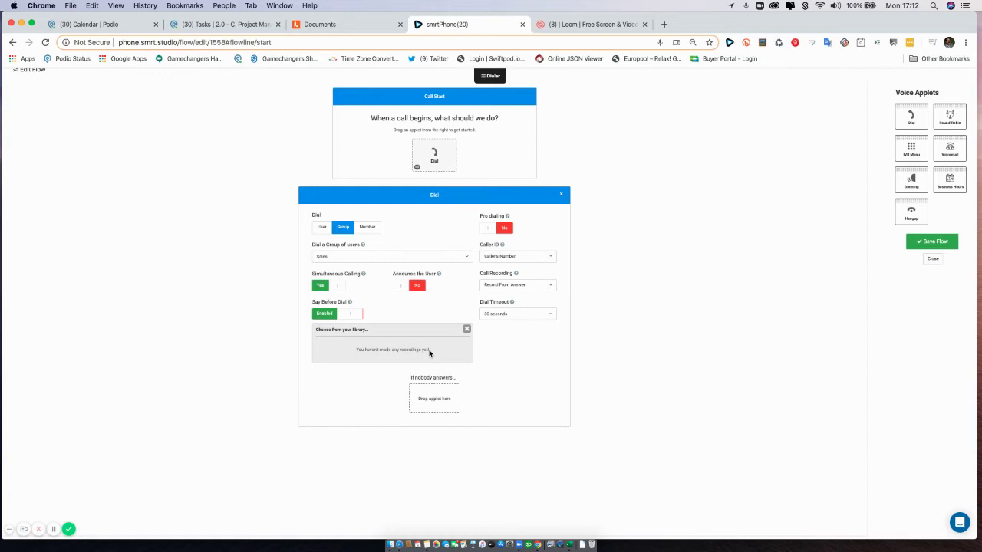
pyautogui.click(467, 329)
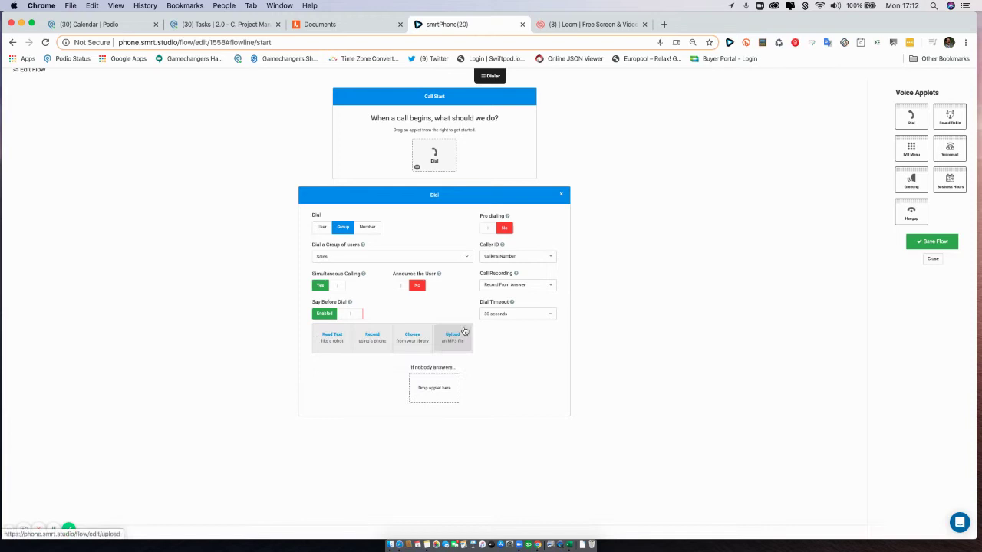
pyautogui.click(457, 344)
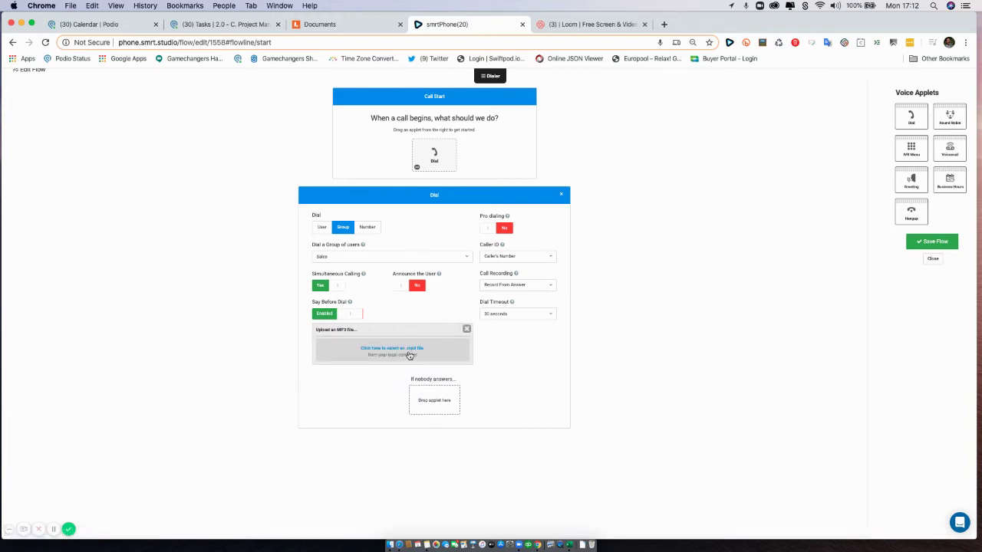
pyautogui.click(466, 329)
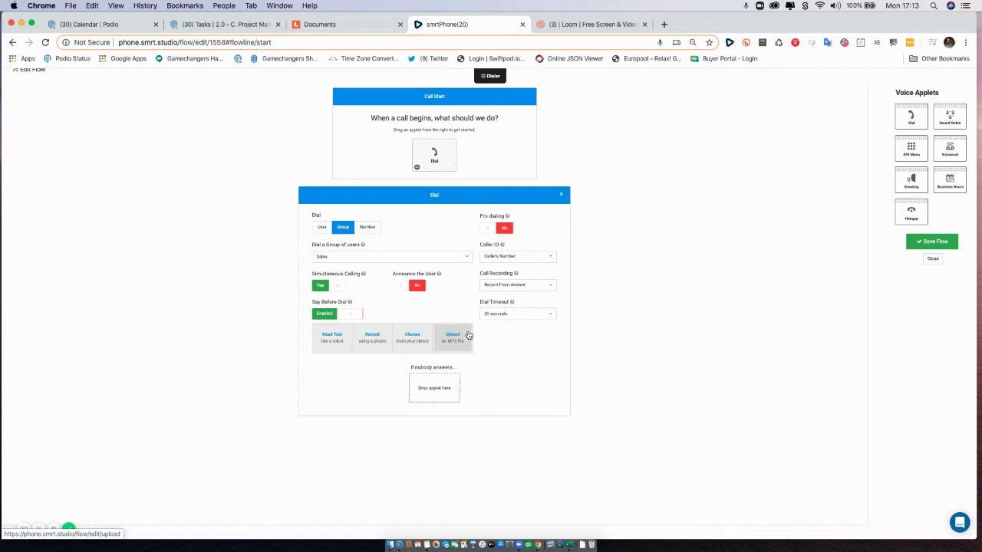
# Set the Say Before Dial message to read the text "Please hold" and save it
pyautogui.click(337, 345)
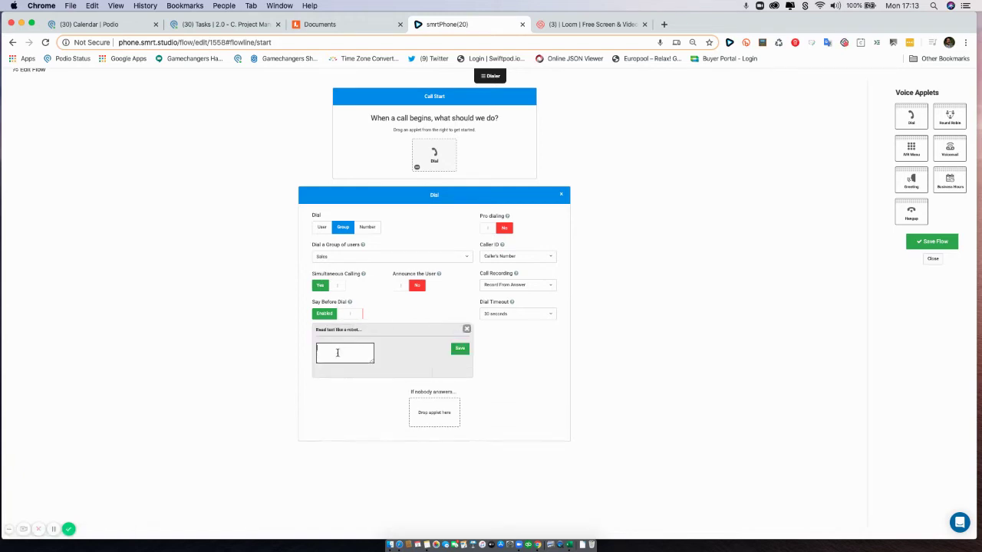
pyautogui.write('Please hold')
pyautogui.click(460, 348)
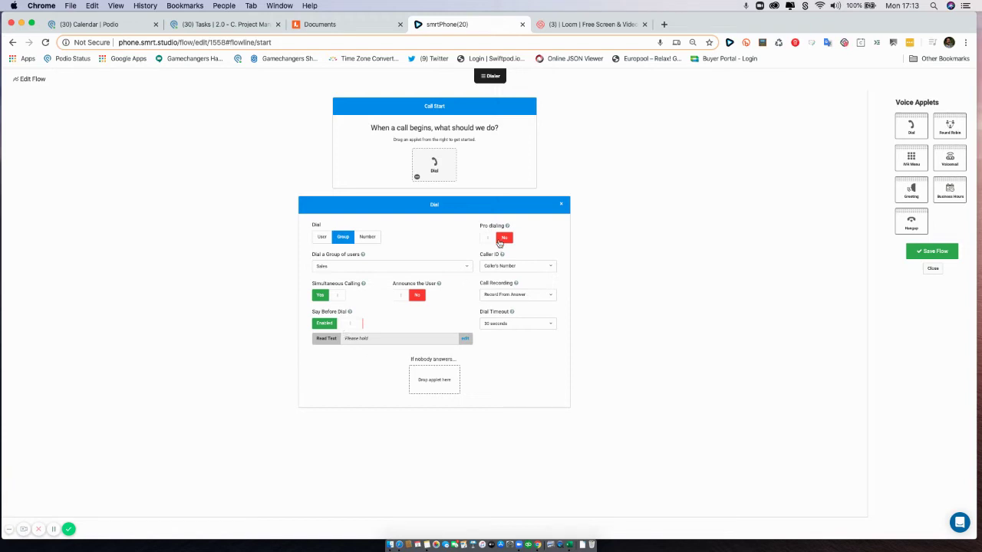
# Turn on Pro dialing for the Dial applet and look at its Wait Sound choices
pyautogui.moveTo(507, 228)
pyautogui.click(503, 239)
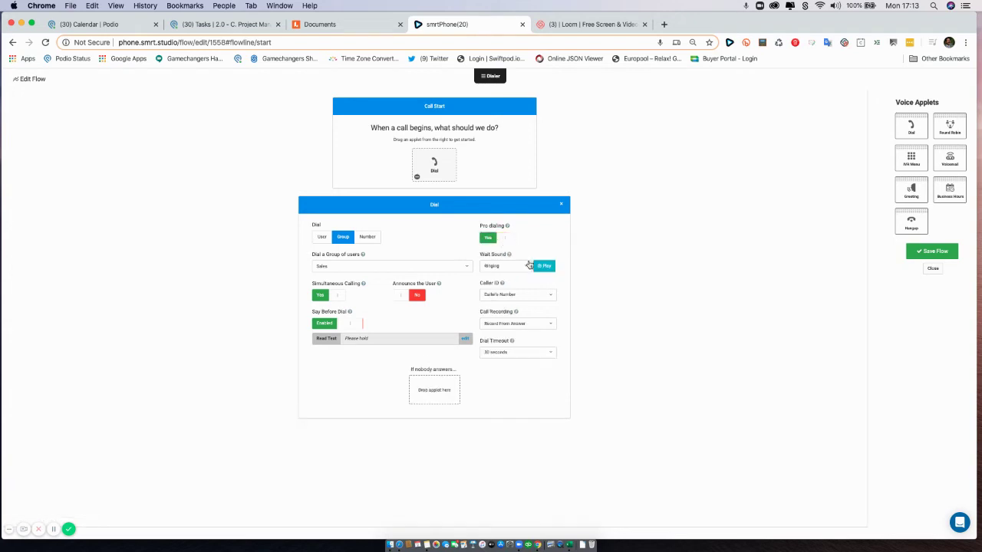
pyautogui.click(526, 270)
pyautogui.click(522, 244)
pyautogui.click(525, 266)
pyautogui.click(526, 249)
# Choose Caller's Number as the Caller ID for the dialed group
pyautogui.click(516, 297)
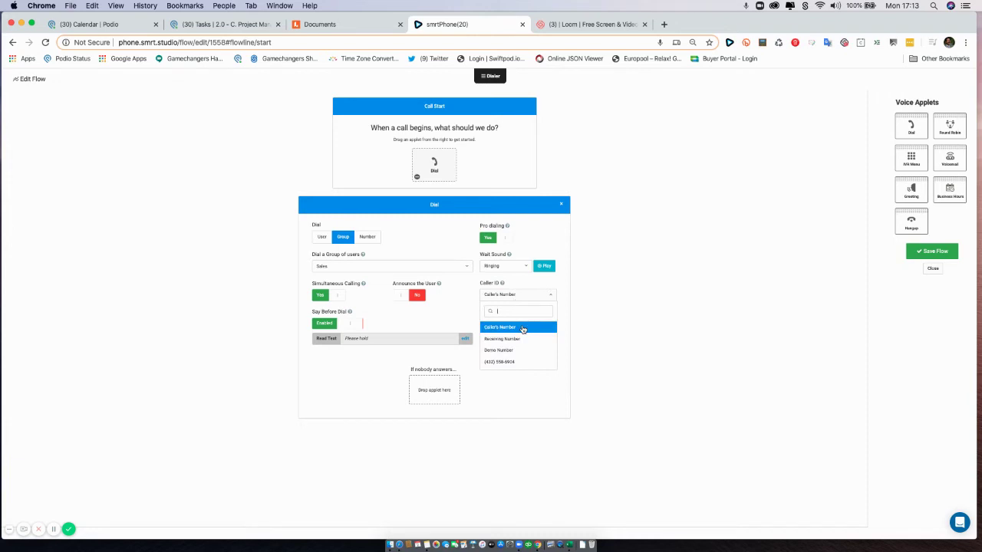
pyautogui.click(522, 327)
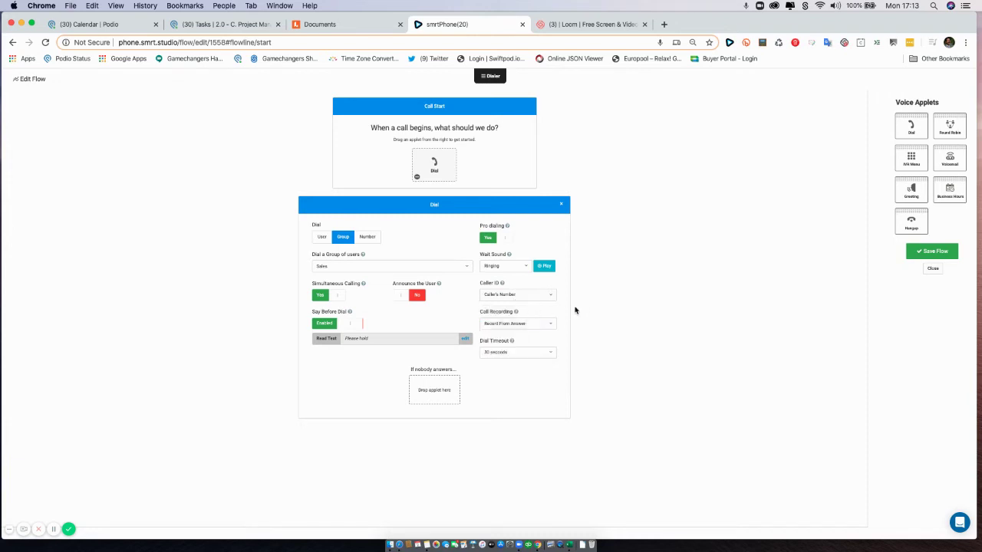
pyautogui.click(519, 299)
pyautogui.click(628, 347)
# Set Call Recording to Record From Answer and look at the available Dial Timeout durations
pyautogui.click(546, 323)
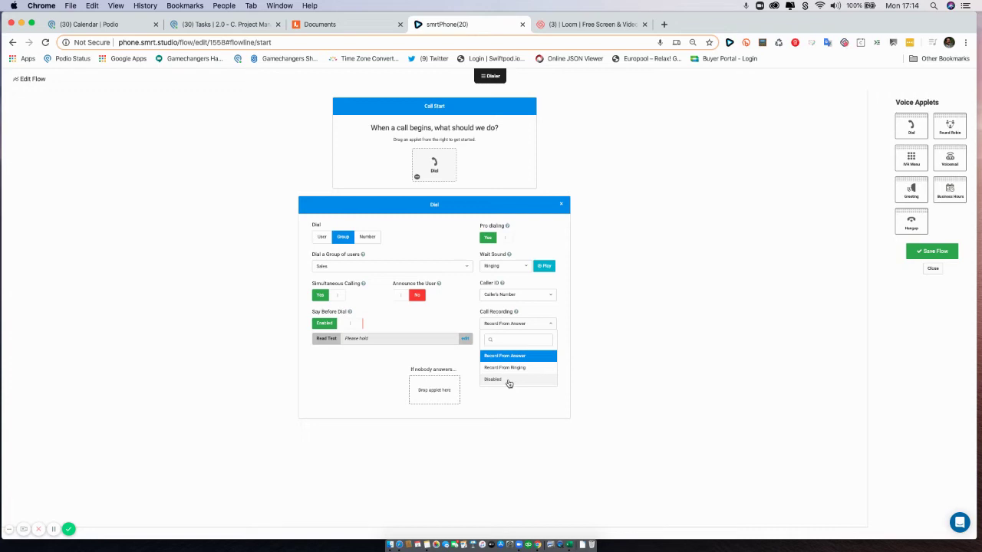
pyautogui.click(502, 359)
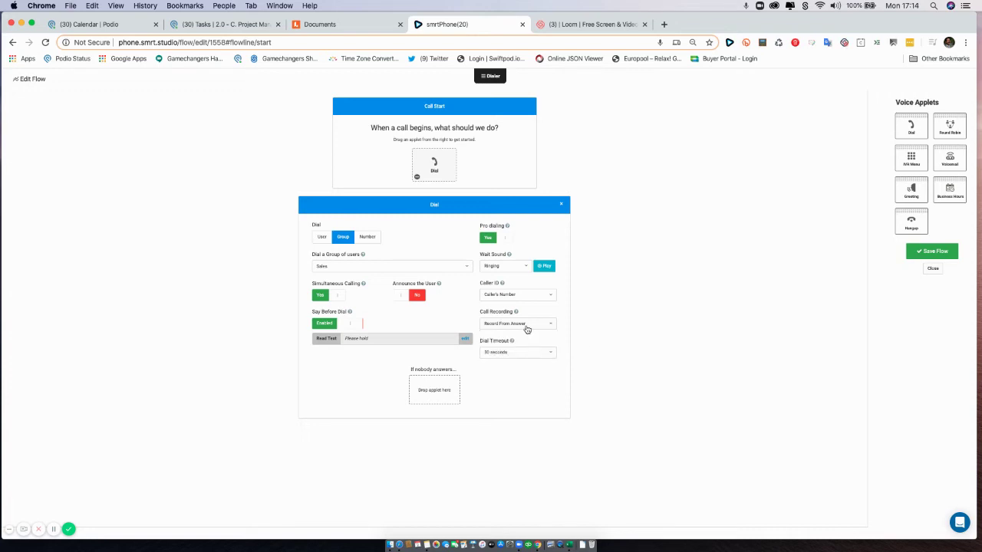
pyautogui.click(526, 328)
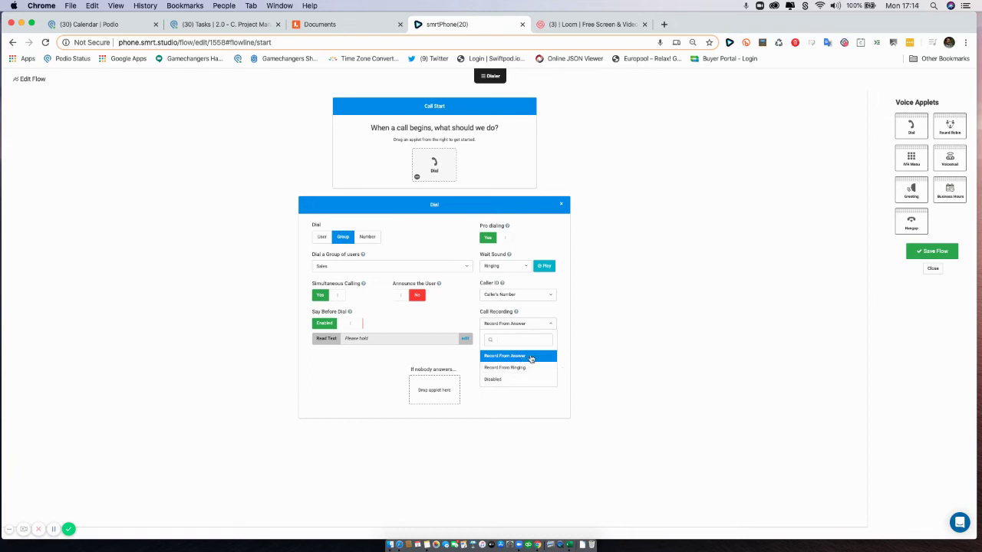
pyautogui.click(578, 353)
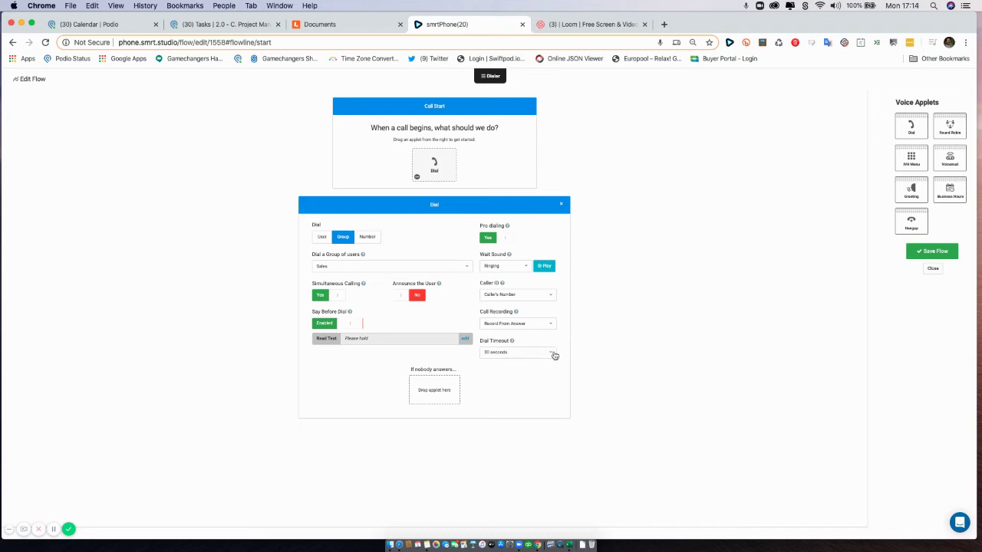
pyautogui.click(552, 354)
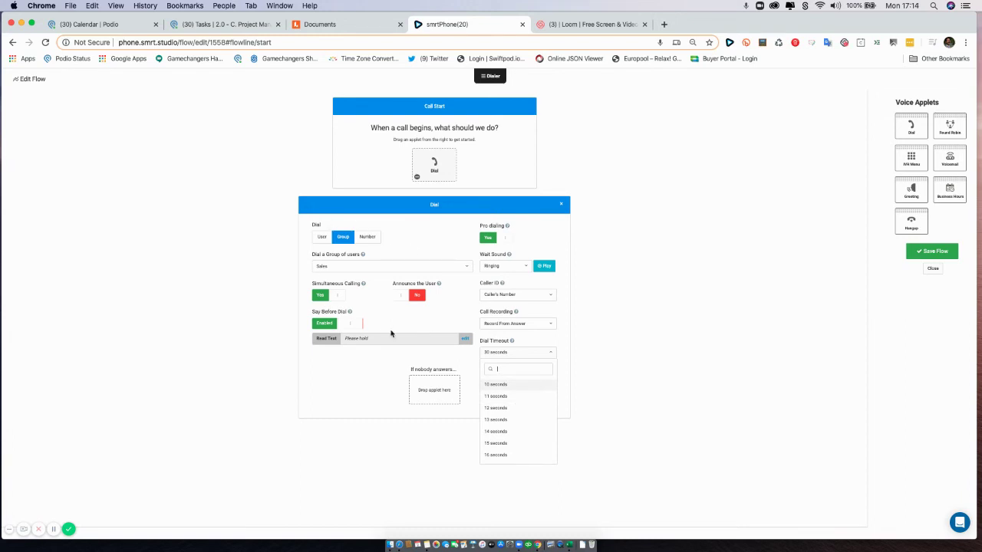
pyautogui.click(387, 386)
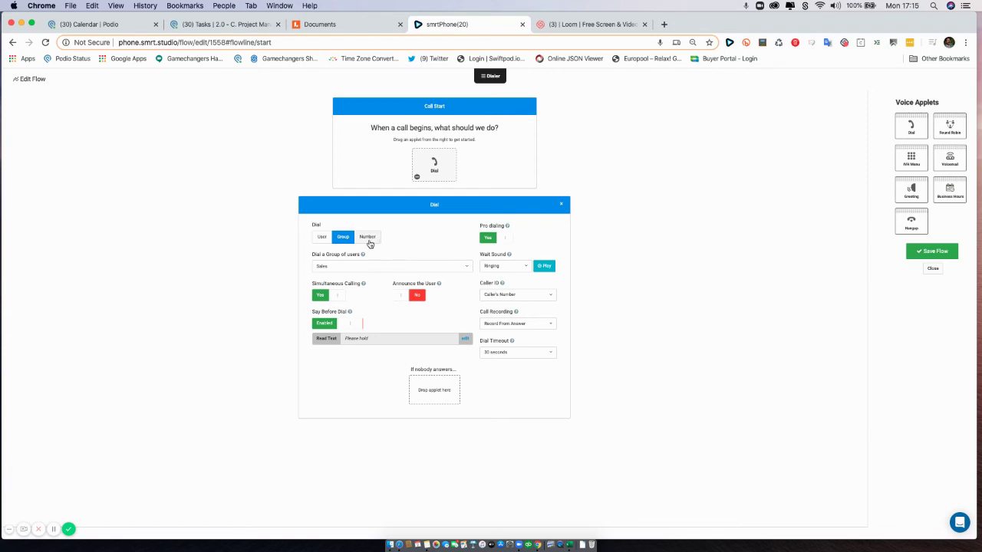
# Add a second Dial applet to the first one's "If nobody answers" slot
pyautogui.moveTo(915, 130); pyautogui.dragTo(436, 391)
pyautogui.scroll(3, 409, 322)
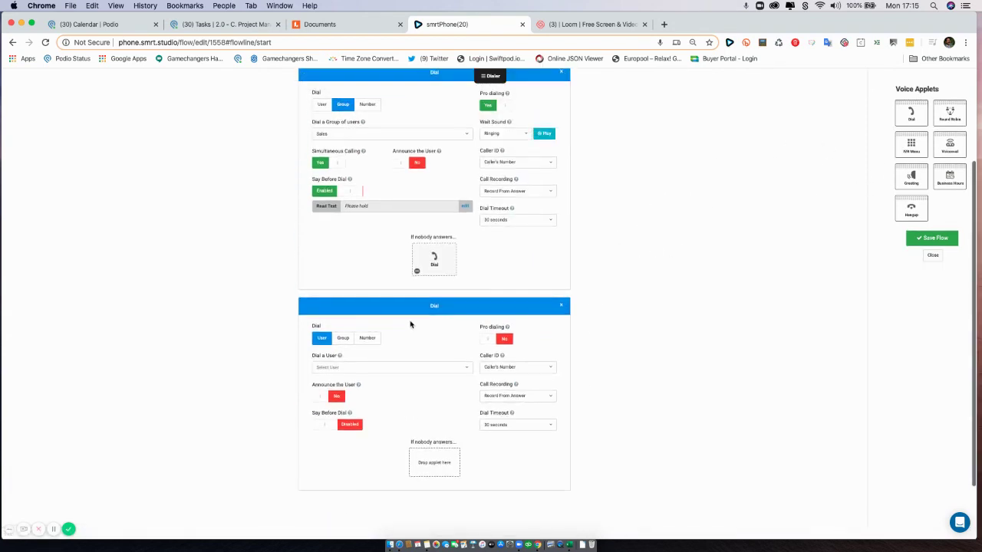
pyautogui.scroll(1, 444, 324)
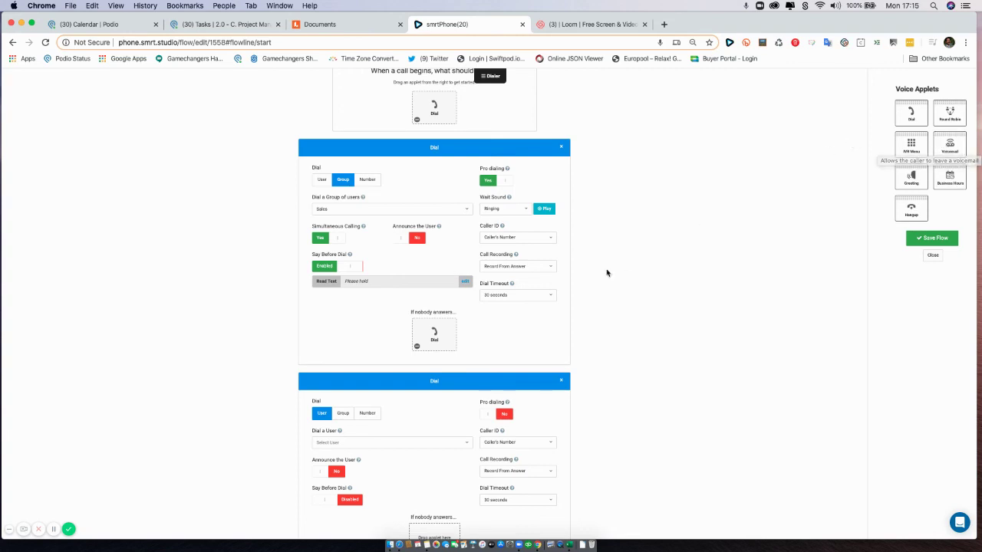
# Switch the second Dial applet to dialing a number and set its Dial Timeout to 45 seconds
pyautogui.scroll(-3, 407, 346)
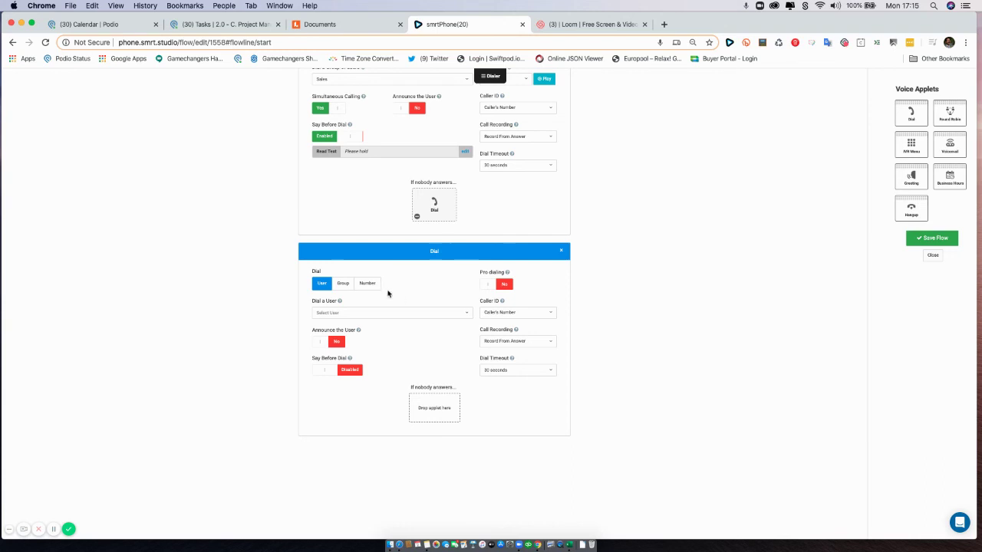
pyautogui.click(367, 284)
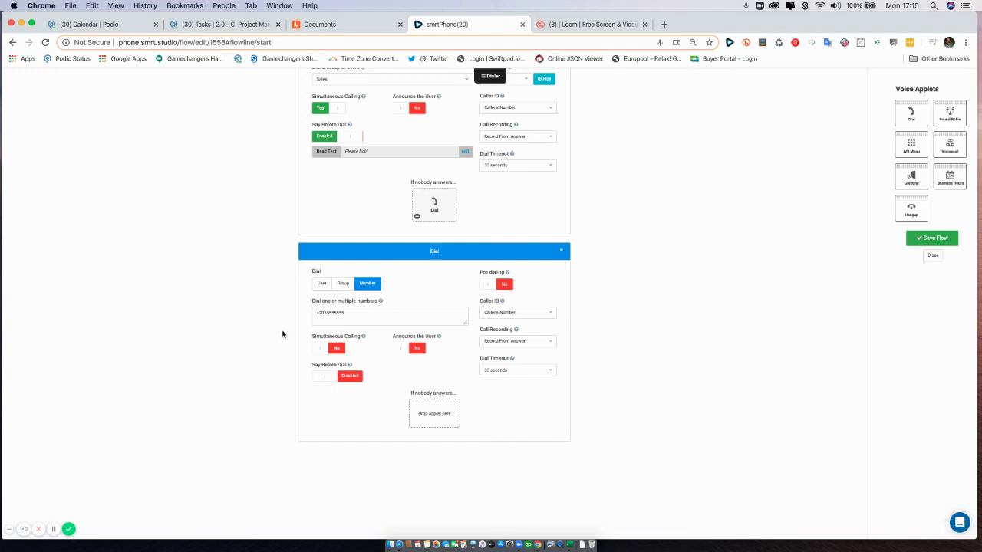
pyautogui.scroll(-1, 352, 343)
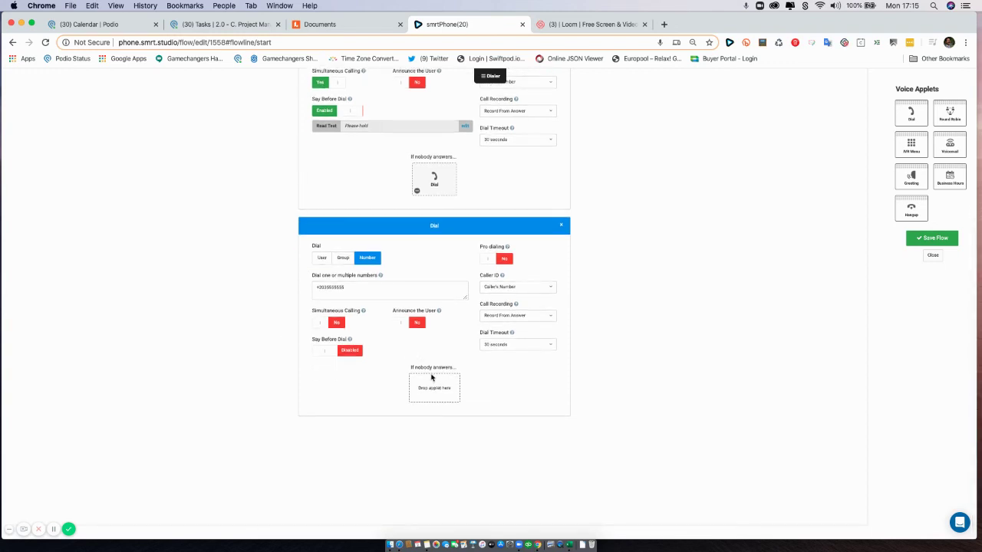
pyautogui.click(510, 343)
pyautogui.scroll(-3, 507, 433)
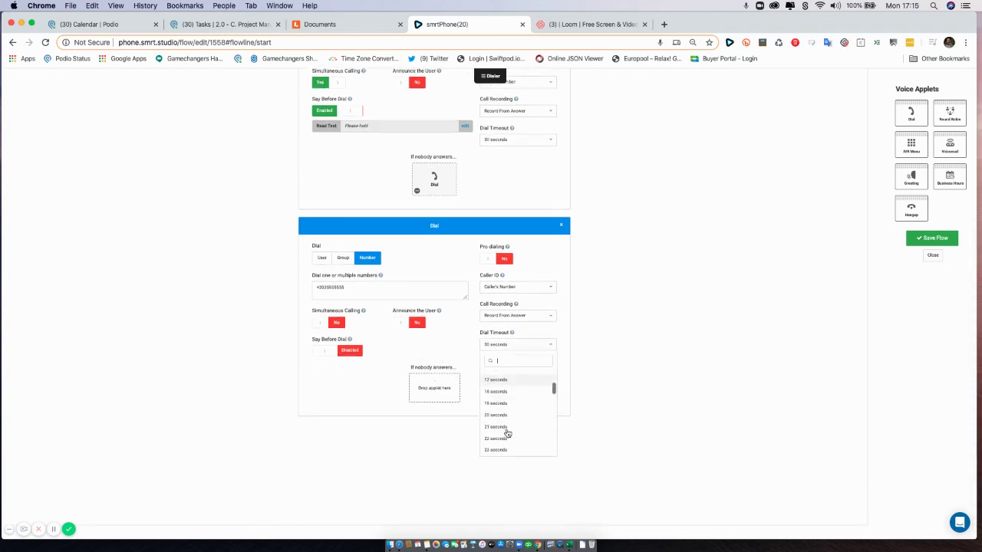
pyautogui.scroll(-9, 507, 433)
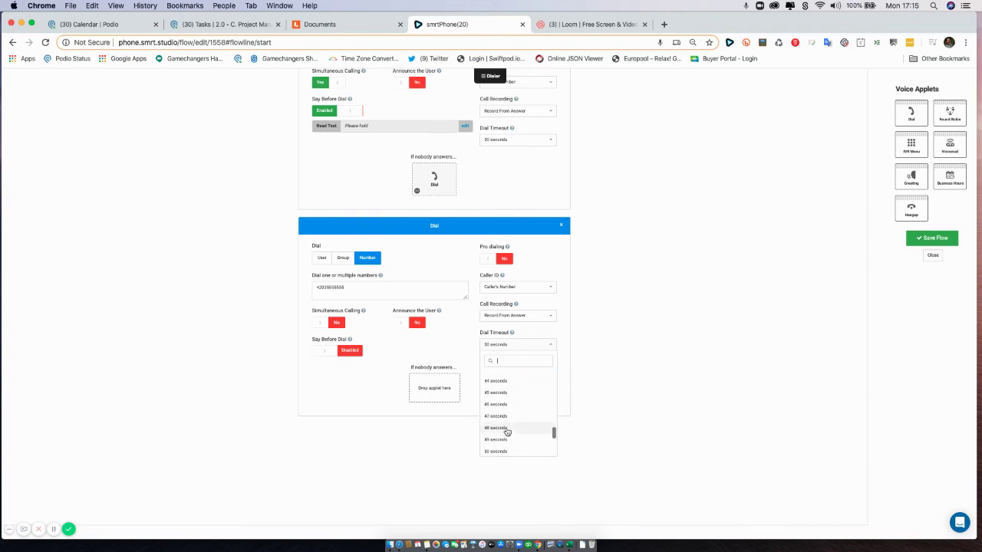
pyautogui.click(504, 392)
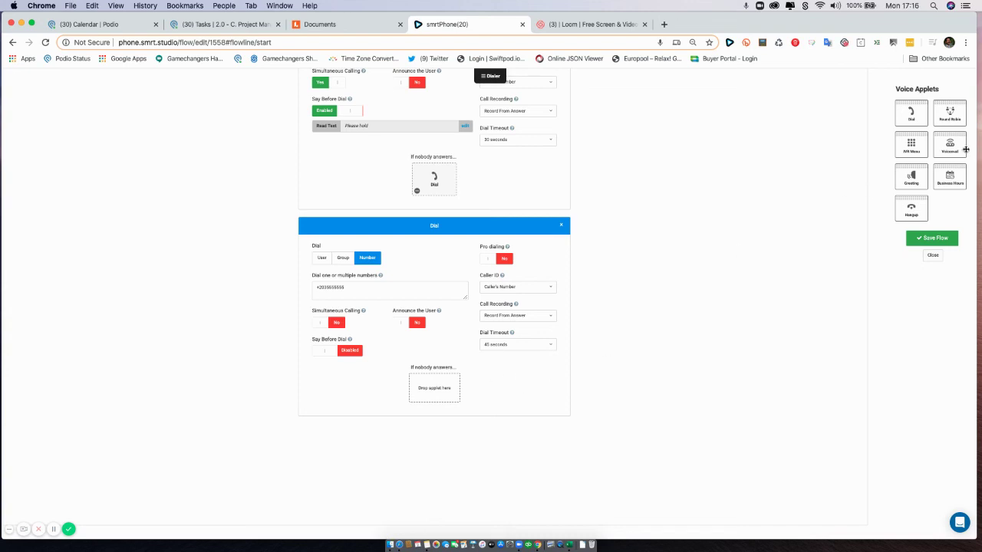
# Add a Voicemail applet to the second Dial applet's "If nobody answers" slot, with the Sales group inbox receiving the messages
pyautogui.moveTo(964, 149); pyautogui.dragTo(444, 391)
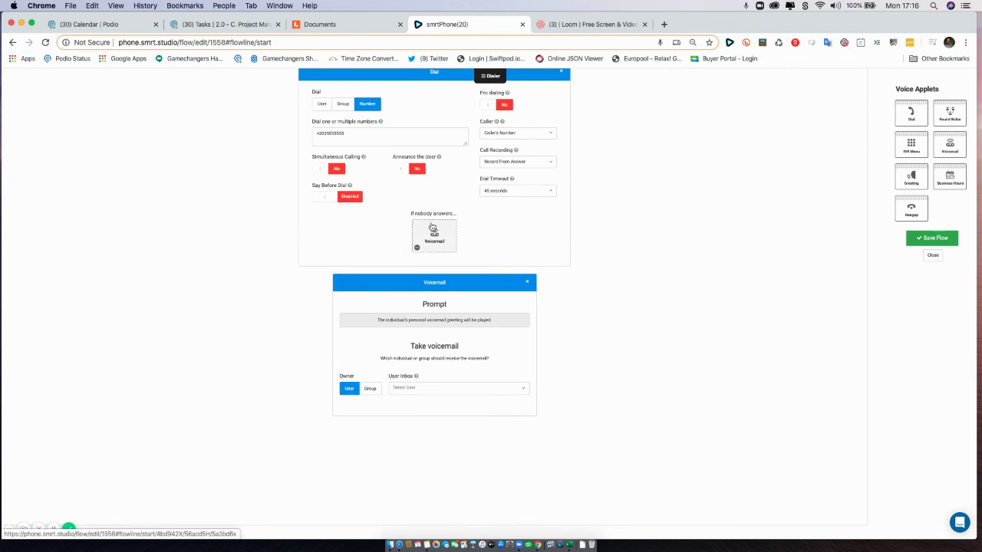
pyautogui.click(371, 388)
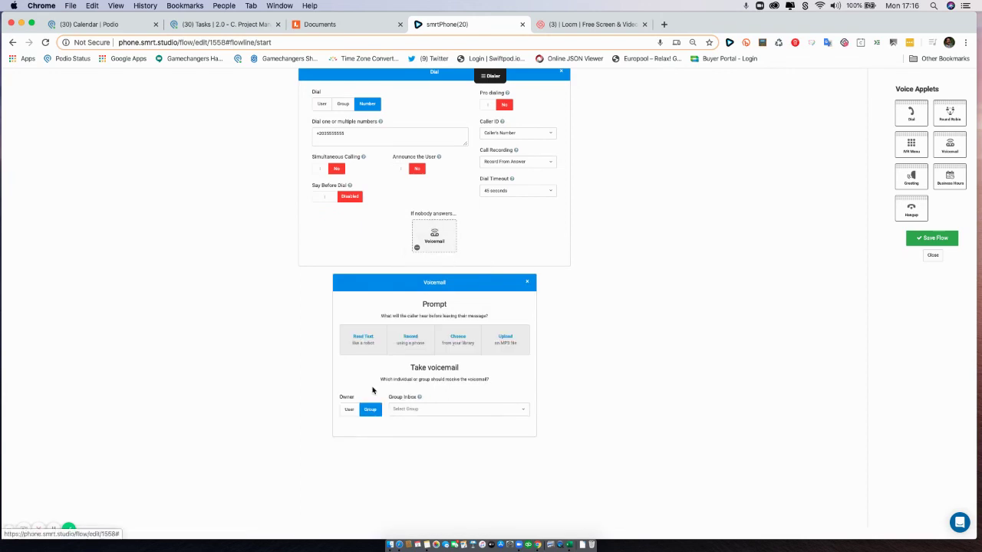
pyautogui.click(407, 409)
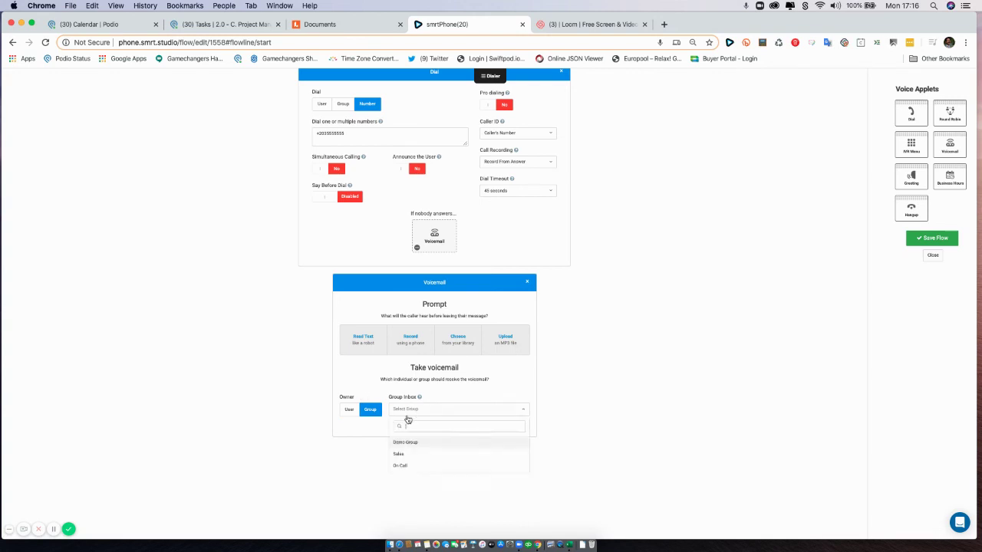
pyautogui.click(404, 457)
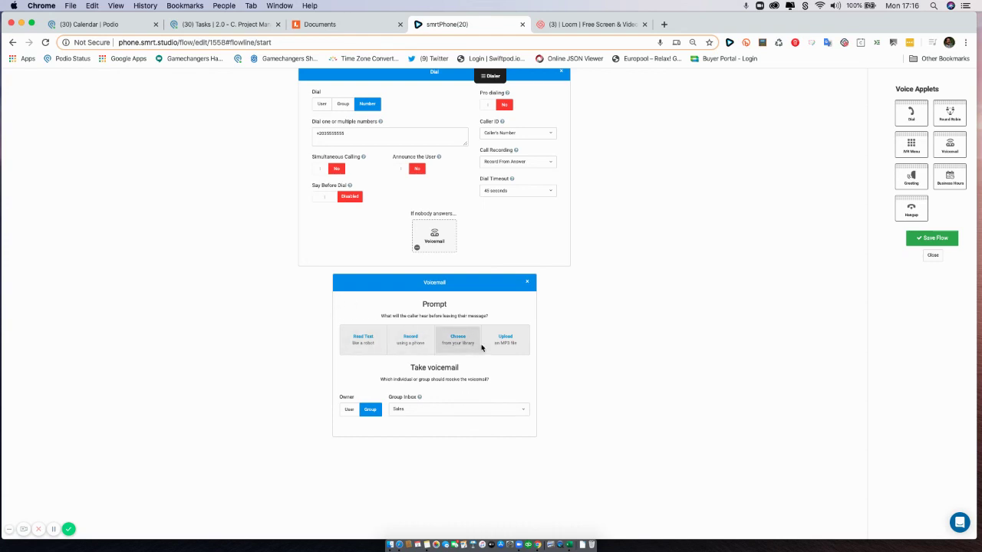
pyautogui.click(349, 409)
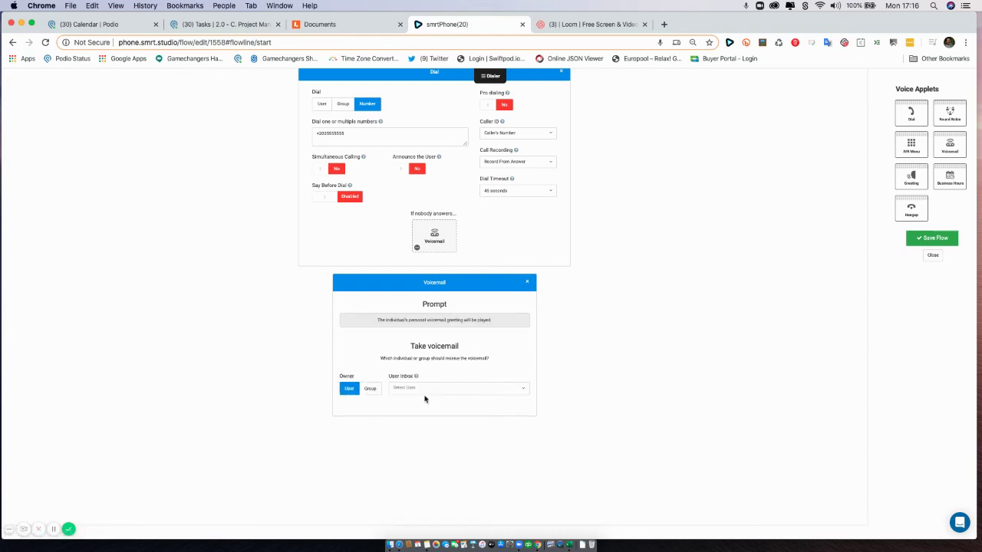
pyautogui.click(370, 388)
# Review the whole call flow, from Call Start through both Dial applets and their settings to the Voicemail applet
pyautogui.scroll(3, 347, 388)
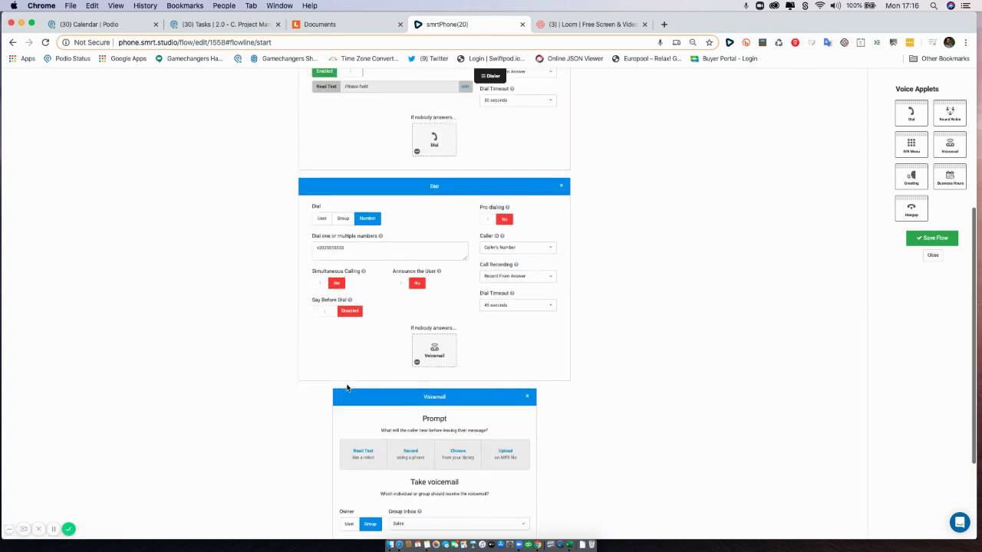
pyautogui.scroll(4, 347, 388)
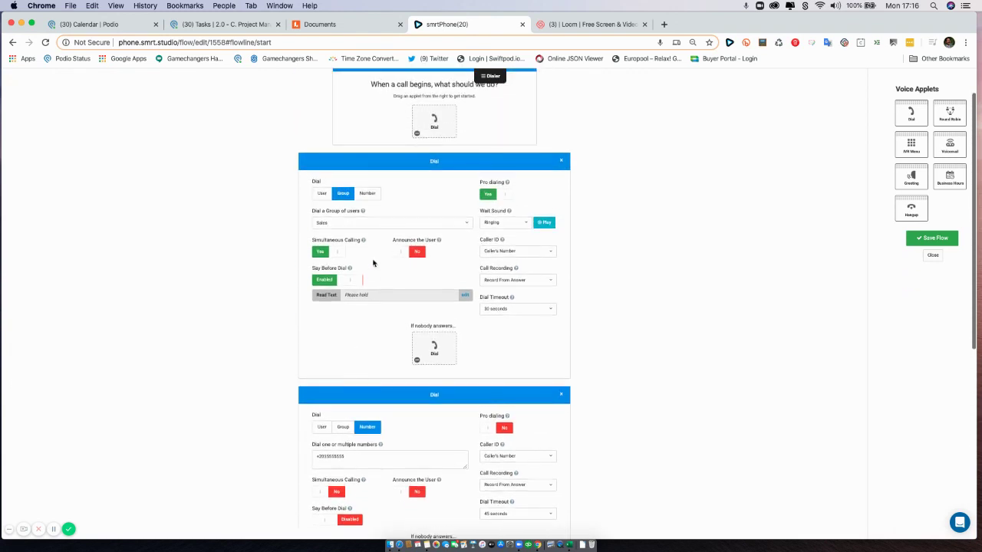
pyautogui.scroll(-4, 378, 271)
pyautogui.scroll(-5, 379, 270)
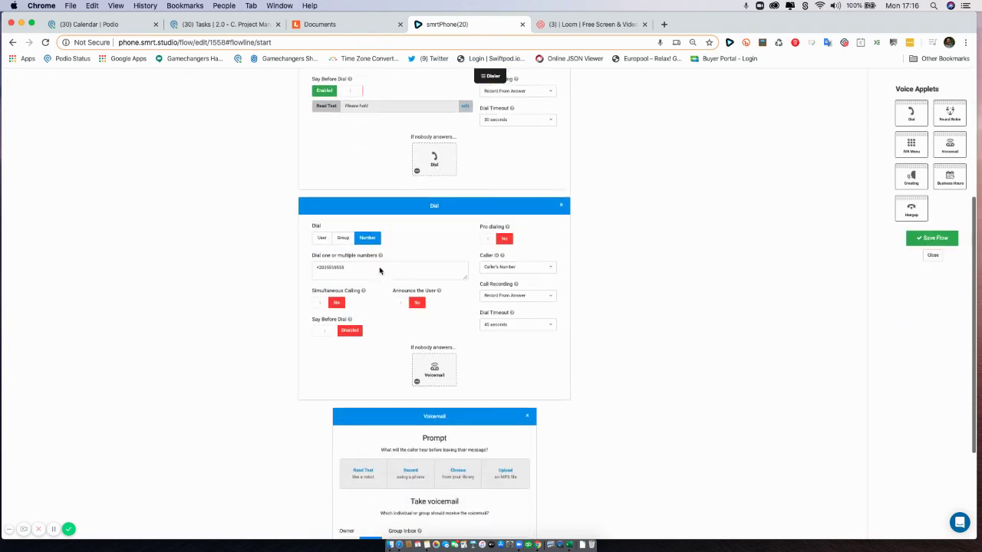
pyautogui.scroll(2, 411, 366)
pyautogui.scroll(5, 411, 366)
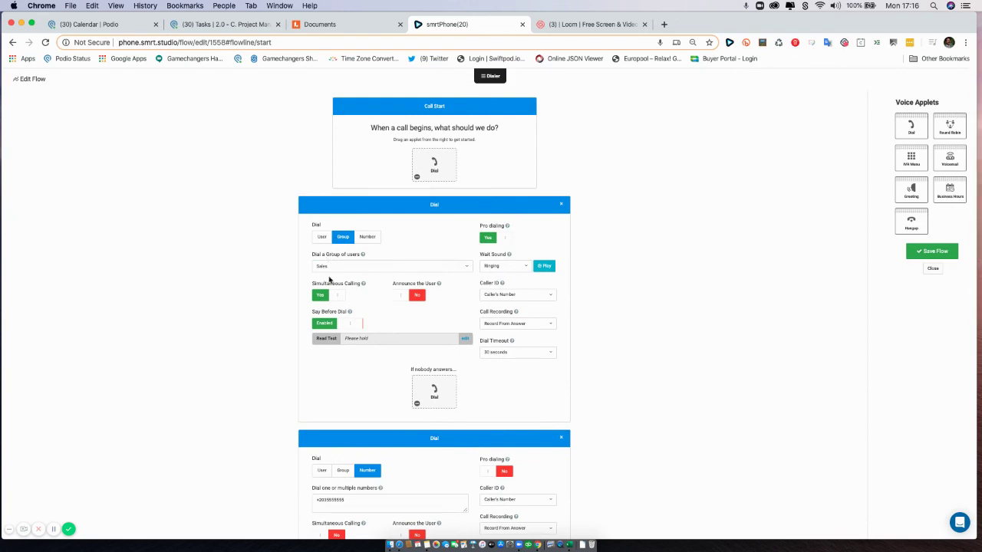
pyautogui.scroll(-3, 353, 307)
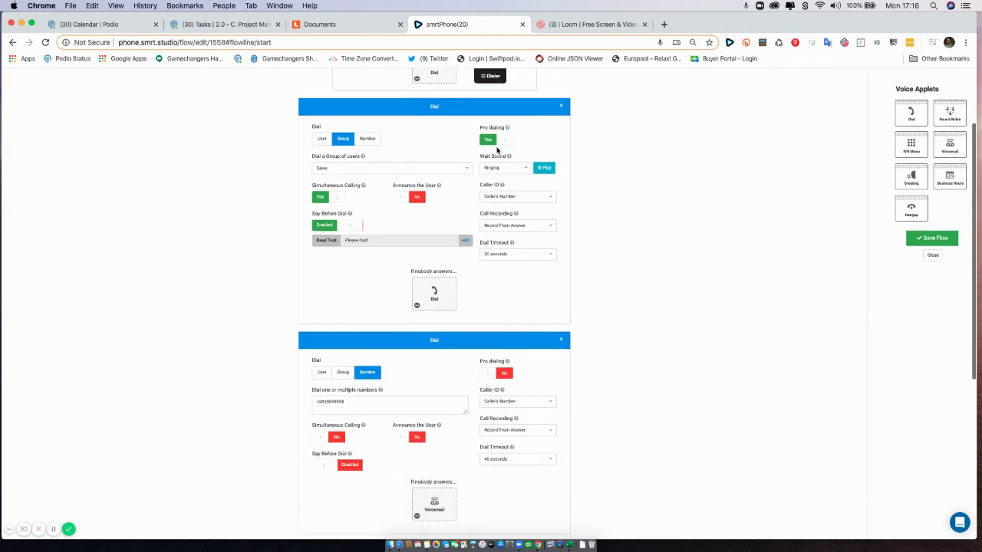
pyautogui.scroll(-3, 493, 261)
pyautogui.scroll(-2, 441, 280)
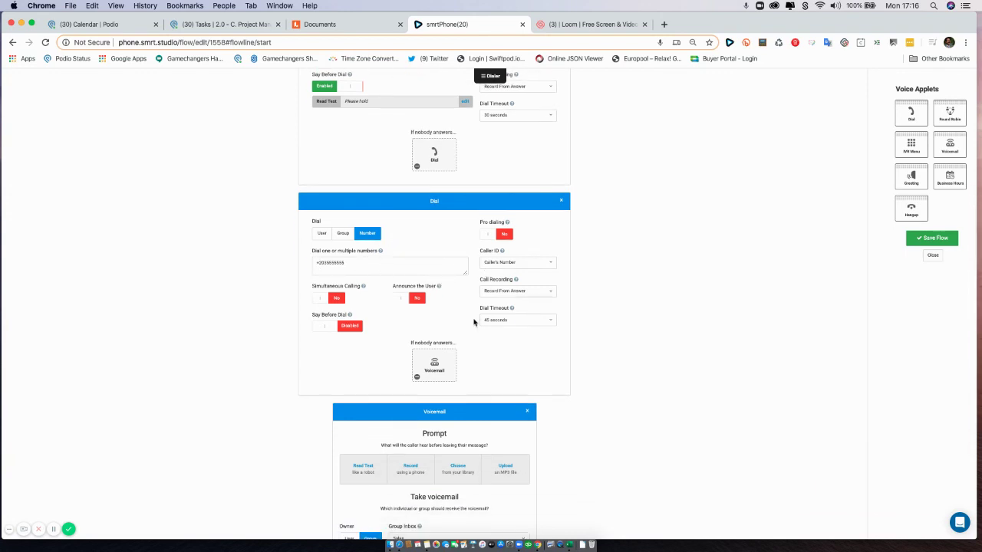
pyautogui.scroll(-2, 476, 322)
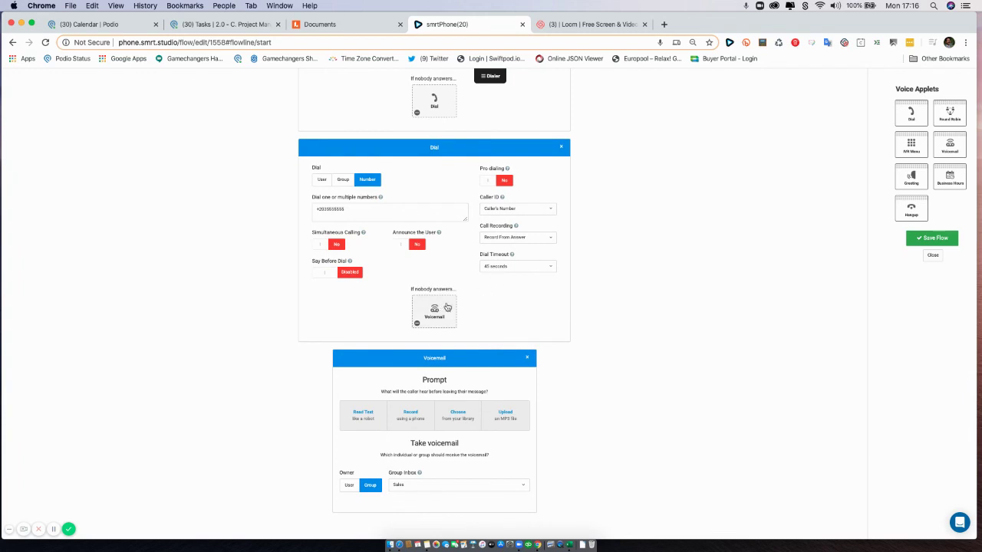
pyautogui.scroll(-3, 449, 373)
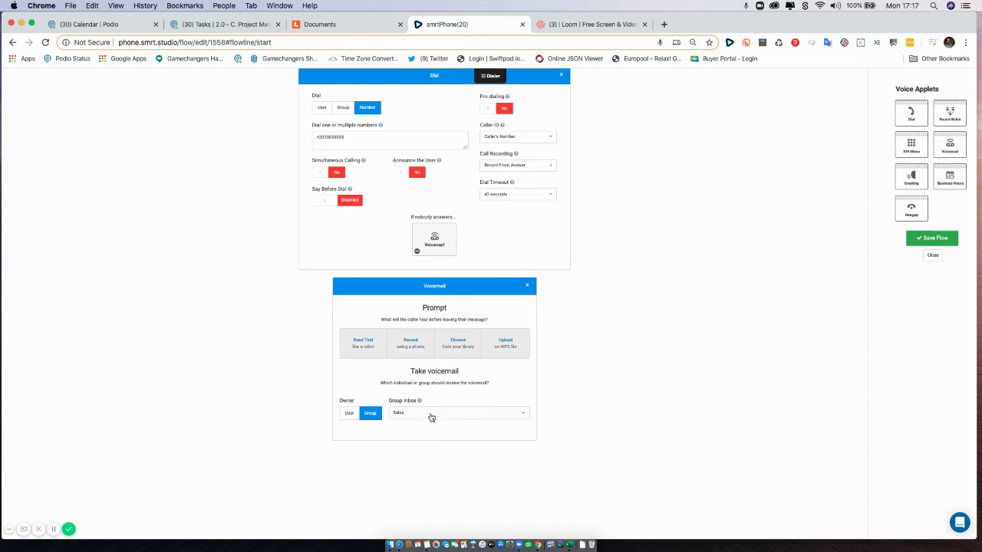
pyautogui.scroll(5, 453, 423)
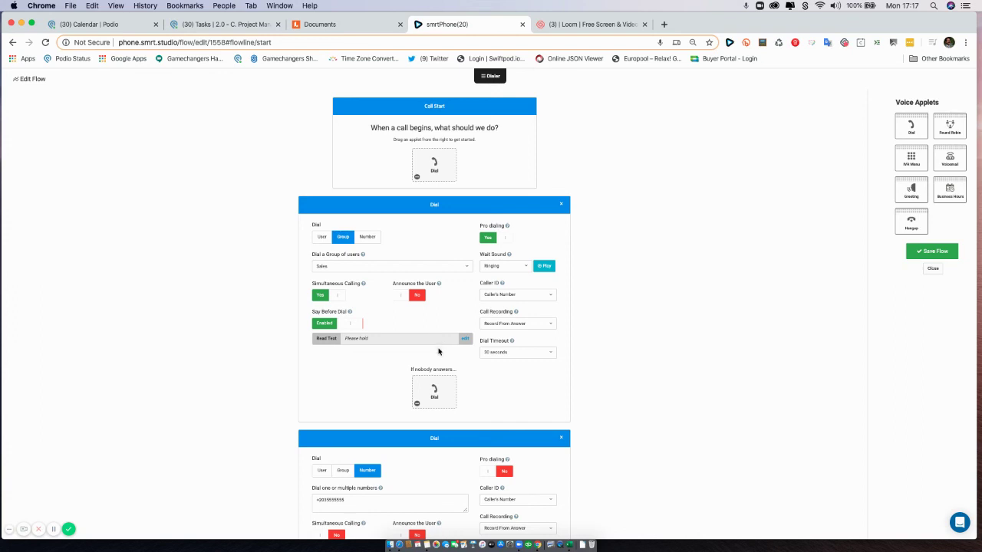
pyautogui.scroll(-1, 438, 356)
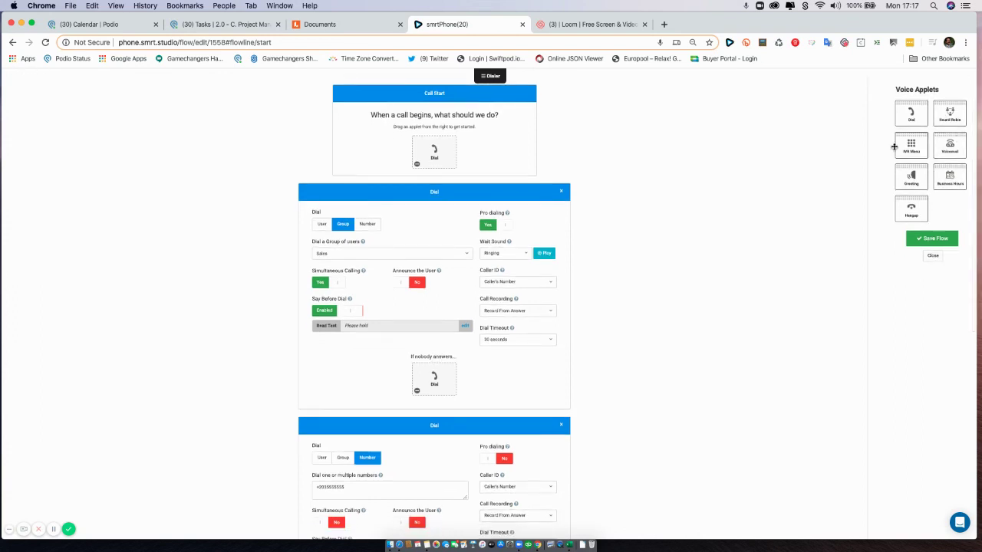